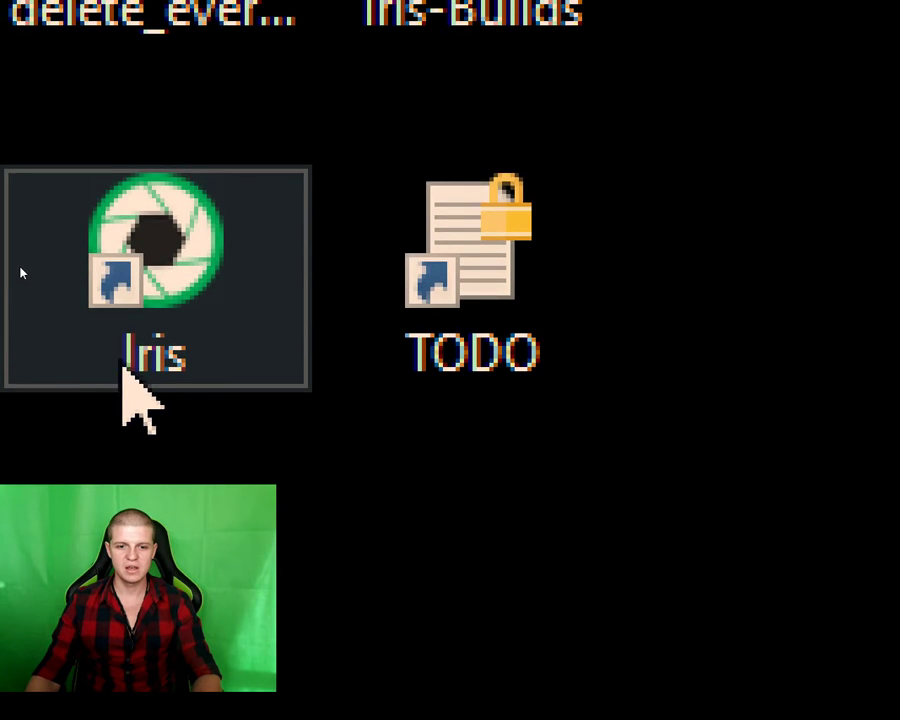
Launch Iris, go to its Fonts page and change the fonts type from ClearType to Simple fonts
double_click(123, 362)
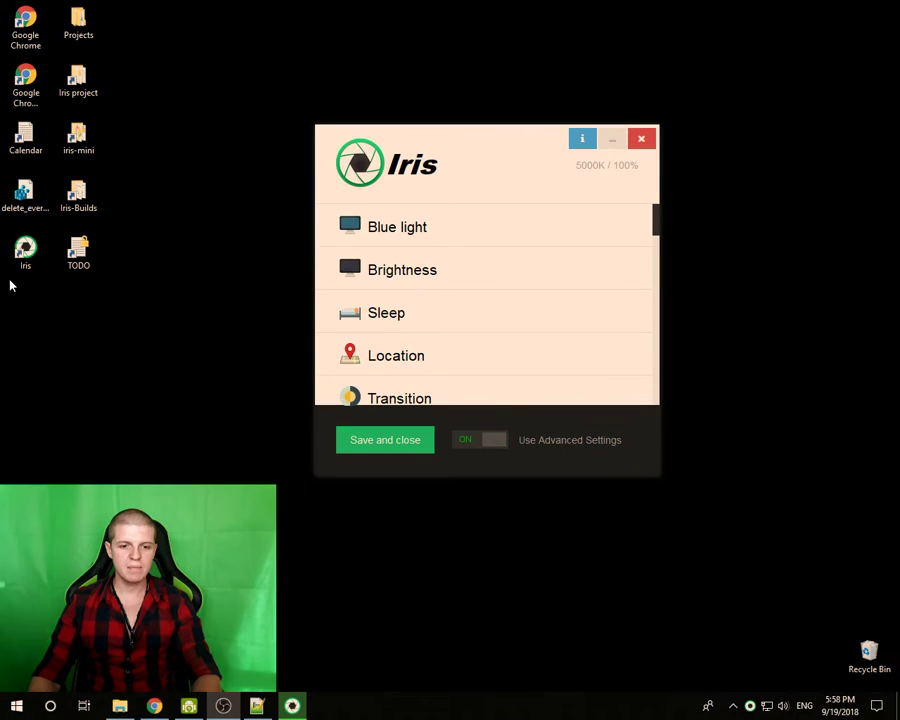
scroll(432, 311, "down", 2)
scroll(434, 307, "down", 4)
scroll(424, 315, "down", 3)
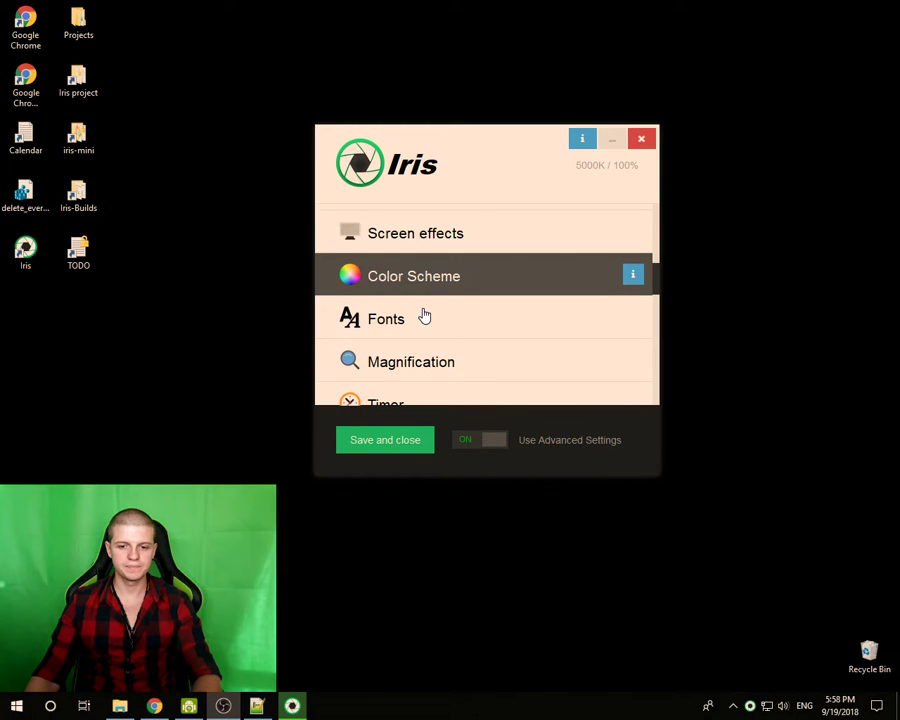
left_click(399, 323)
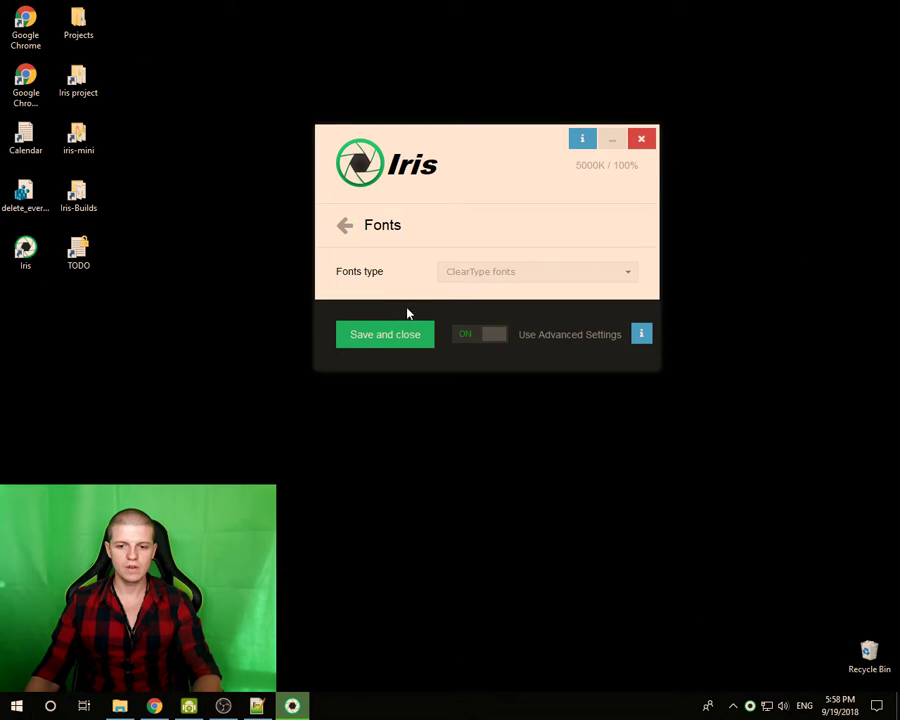
left_click(467, 278)
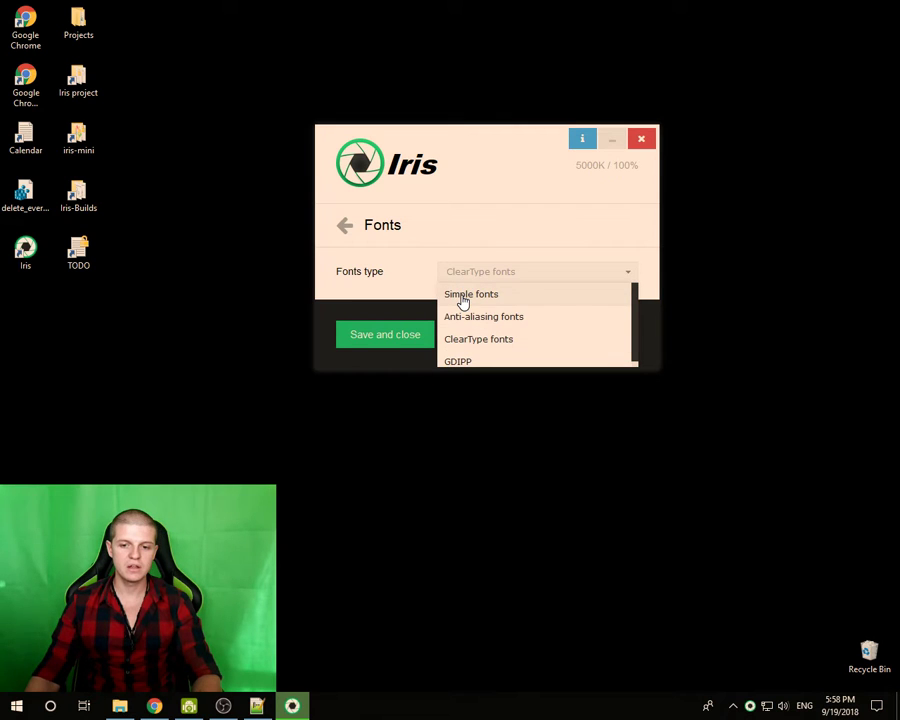
left_click(463, 295)
mouse_move(160, 347)
left_mouse_down()
mouse_move(2, 2)
mouse_move(68, 364)
left_mouse_up()
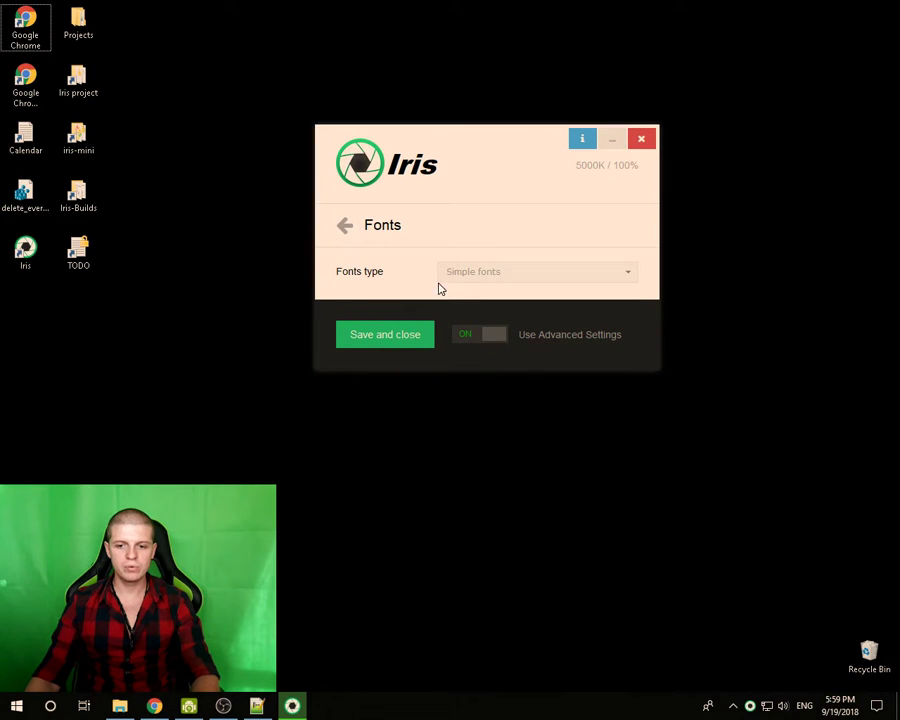
Set the fonts type back to ClearType fonts, leaving the font type list open
left_click(445, 275)
left_click(476, 340)
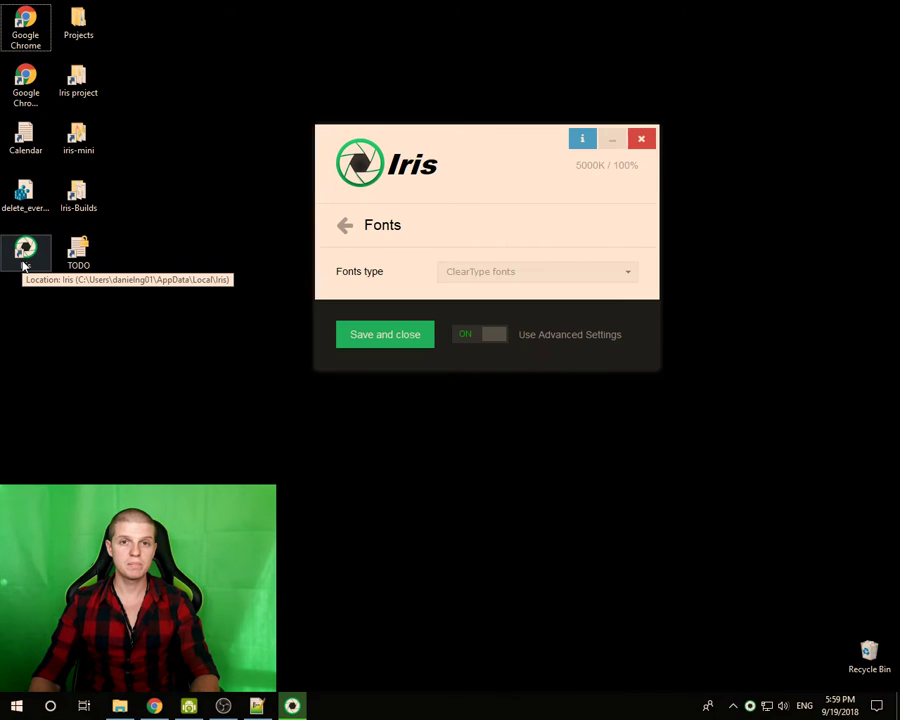
left_click(455, 277)
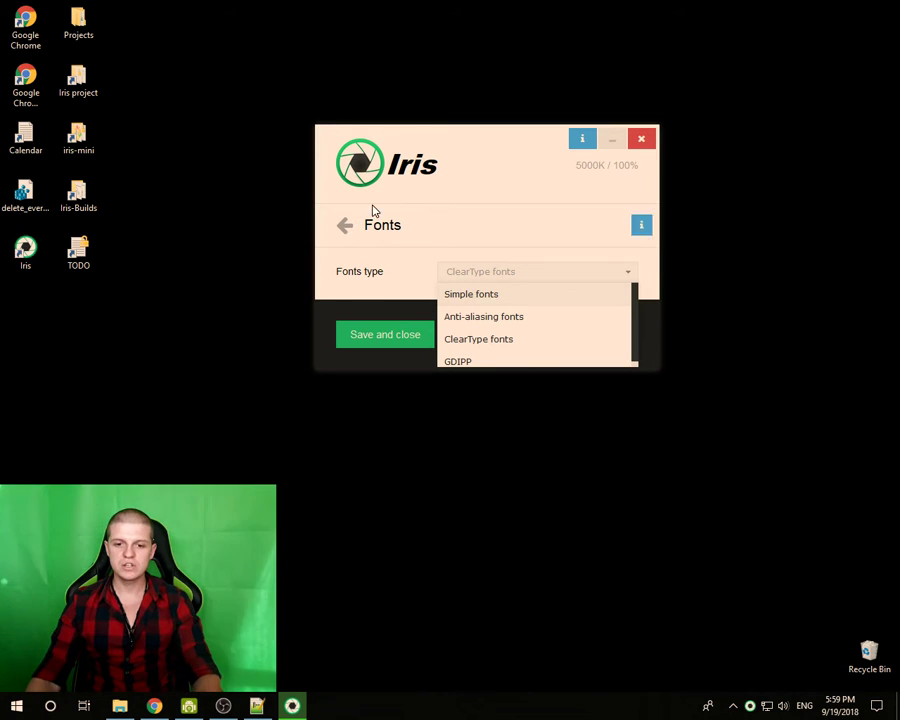
left_click(340, 230)
left_click(392, 316)
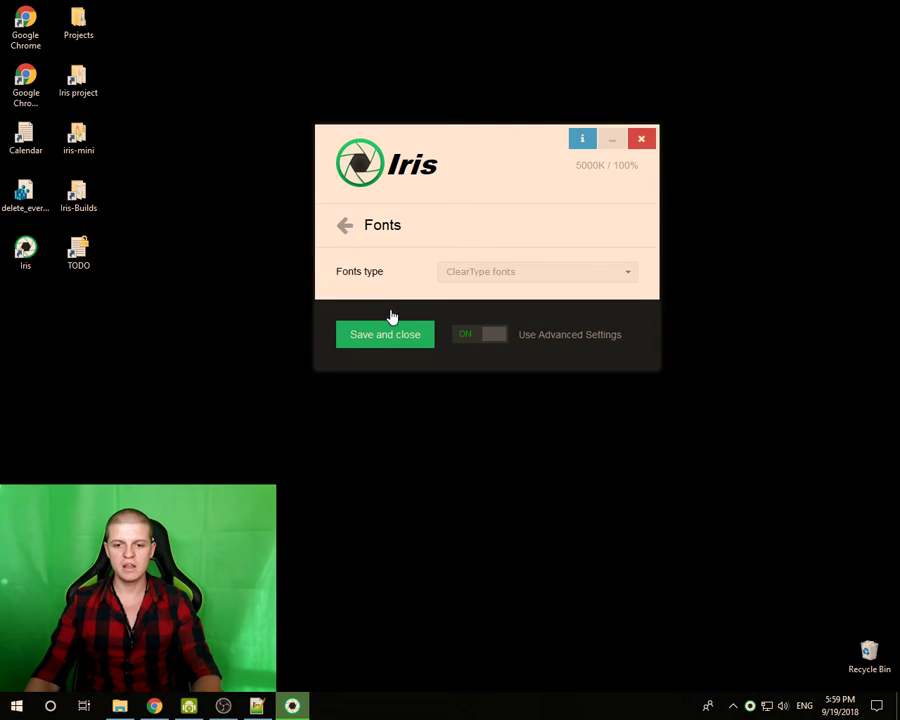
left_click(475, 276)
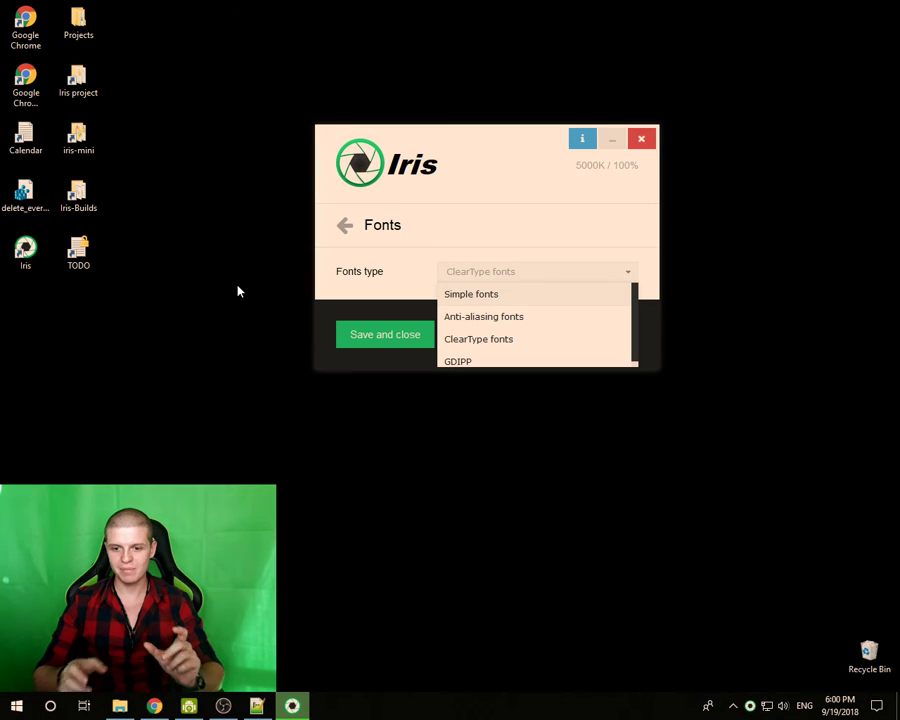
Briefly switch the fonts type to Simple fonts, then return it to ClearType fonts
left_click_drag(145, 346, 3, 243)
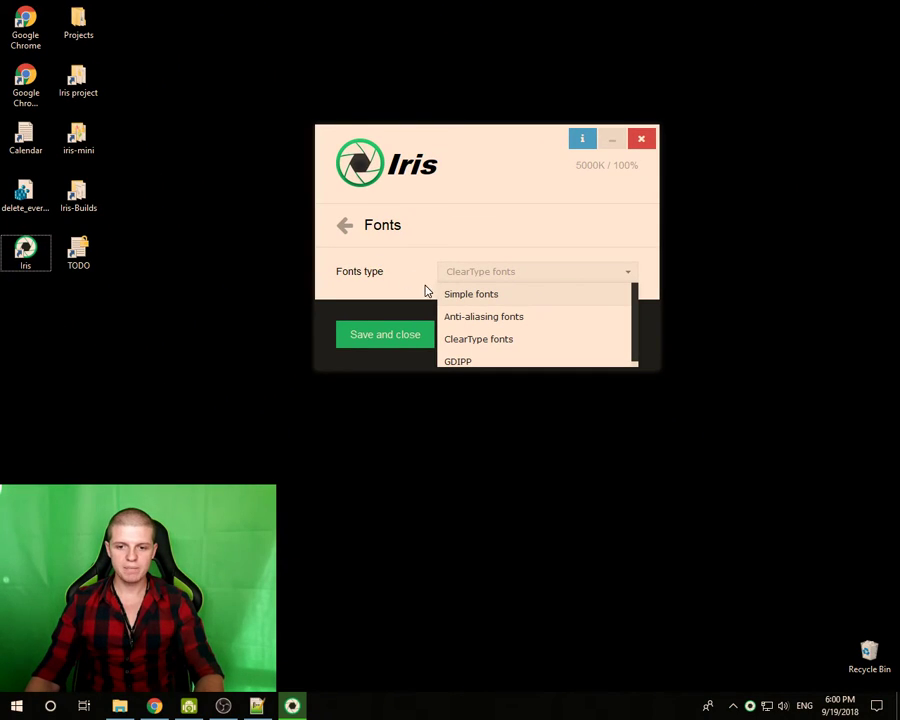
left_click(464, 296)
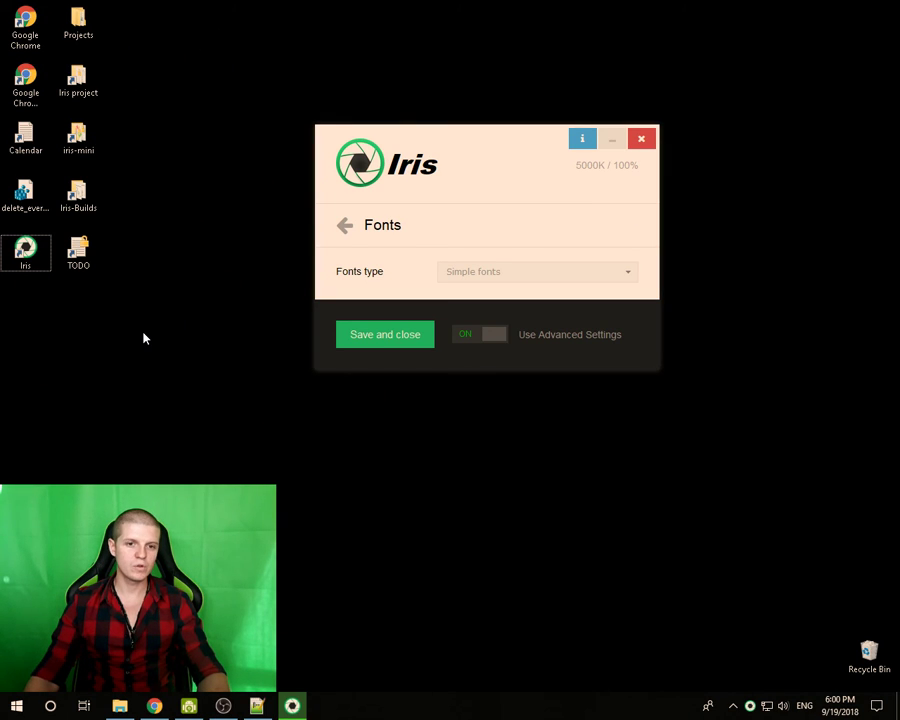
left_click(472, 268)
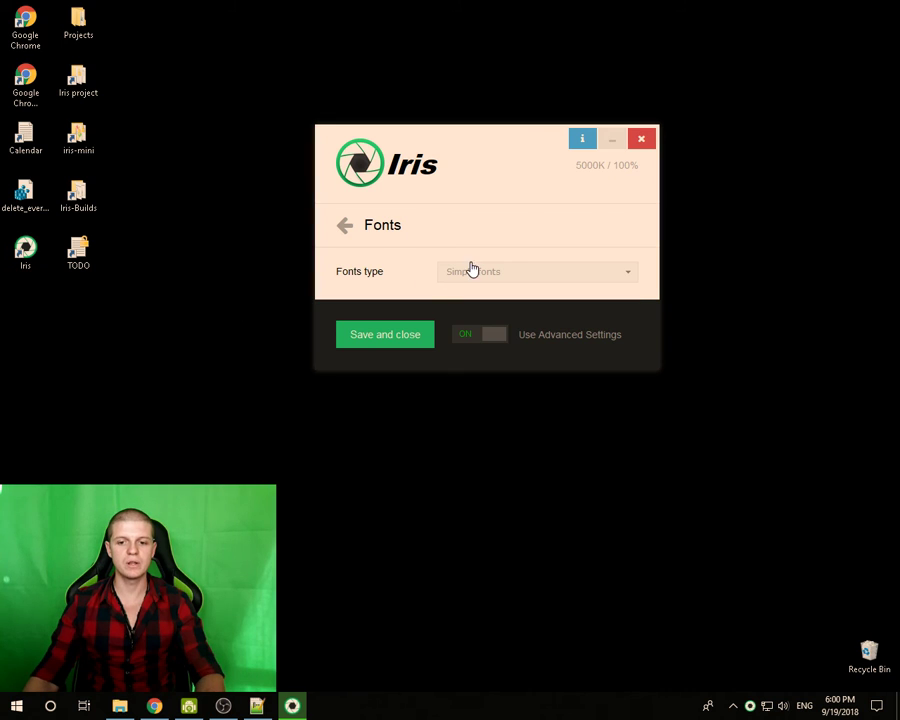
left_click(476, 339)
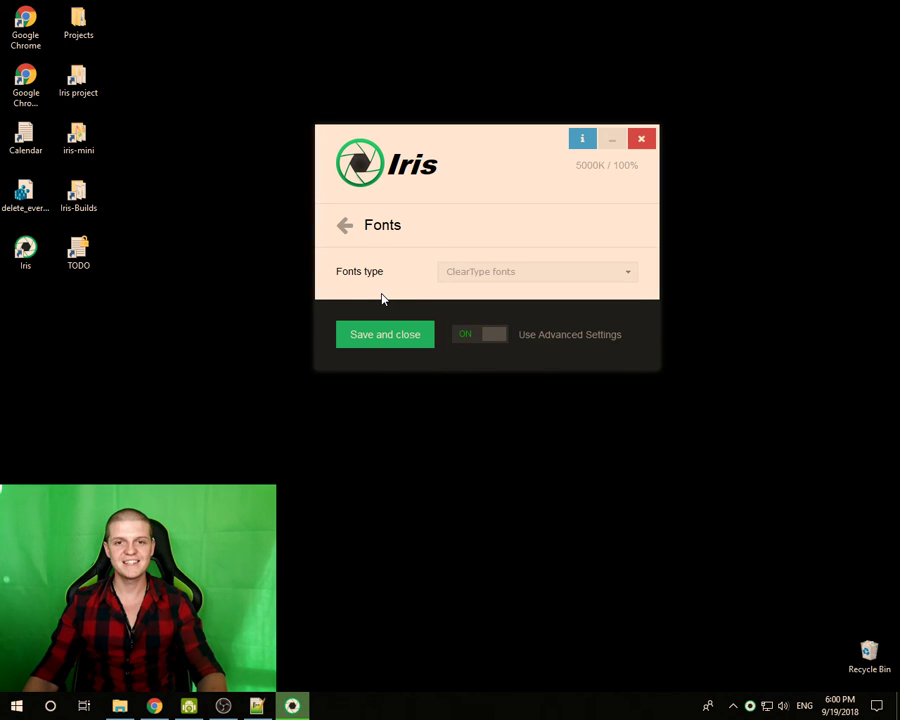